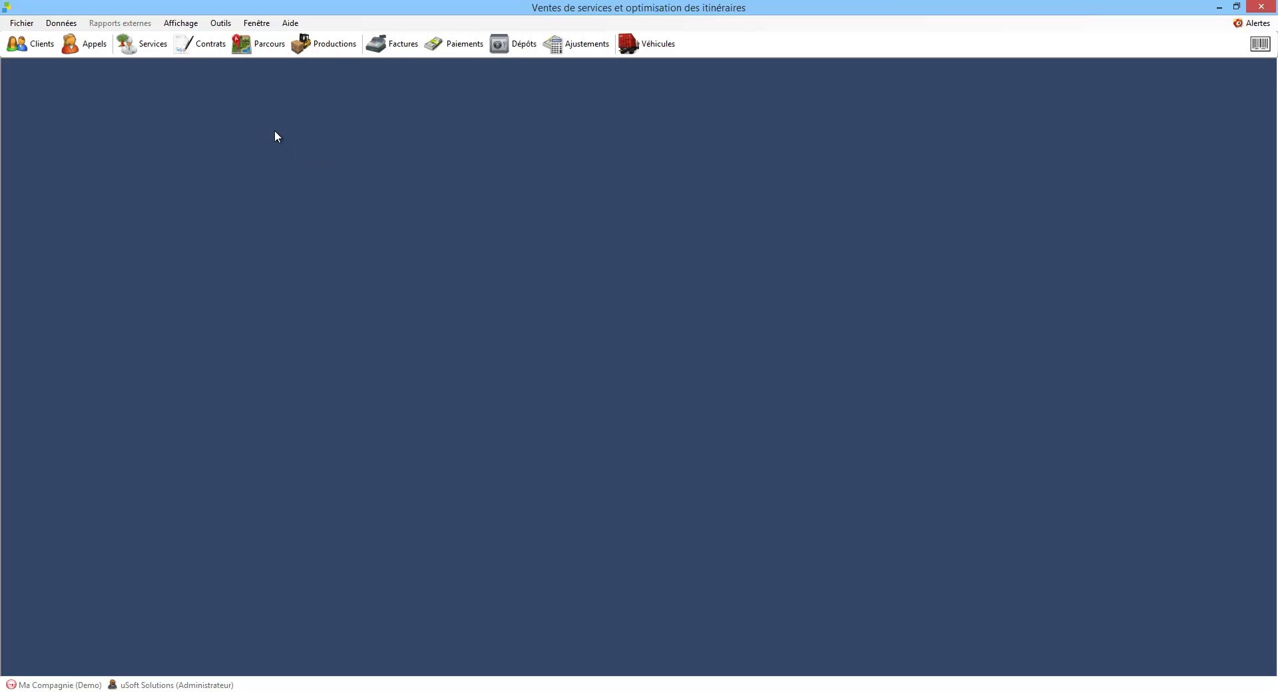
- Create a new parcours that uses the TP1 service, Traitement de pelouse (1re visite)
{"action": "left_click", "coordinate": [262, 44]}
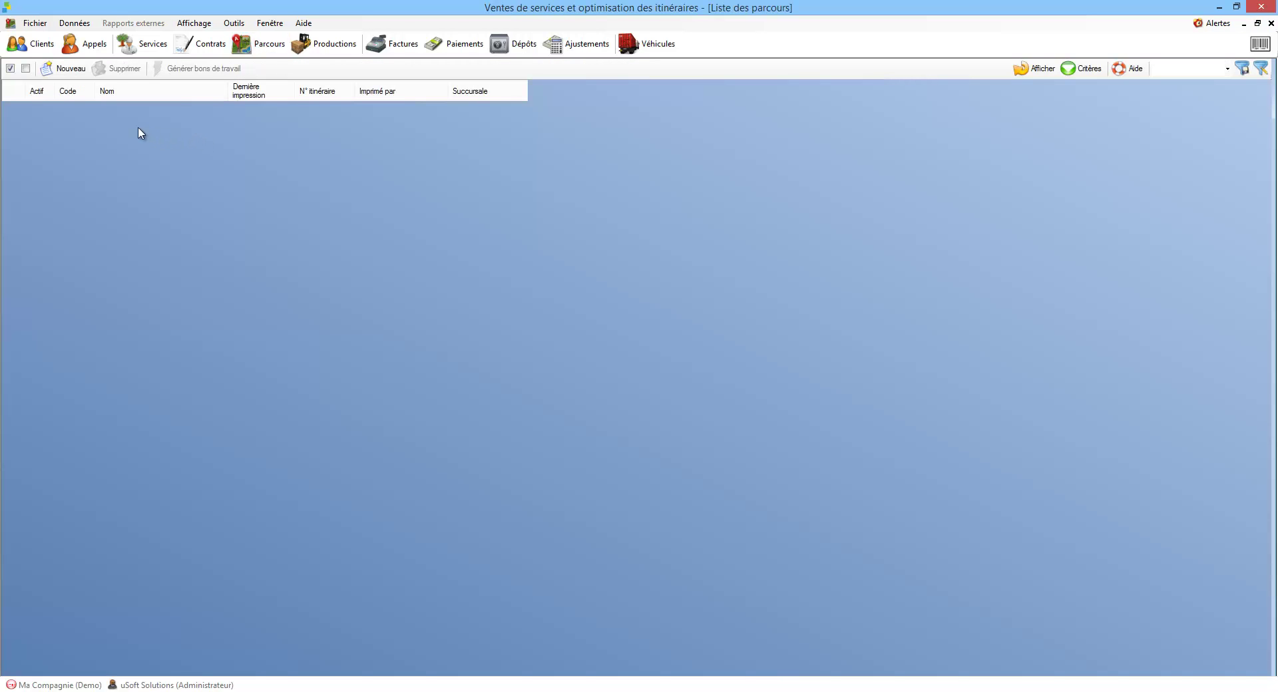
{"action": "left_click", "coordinate": [69, 68]}
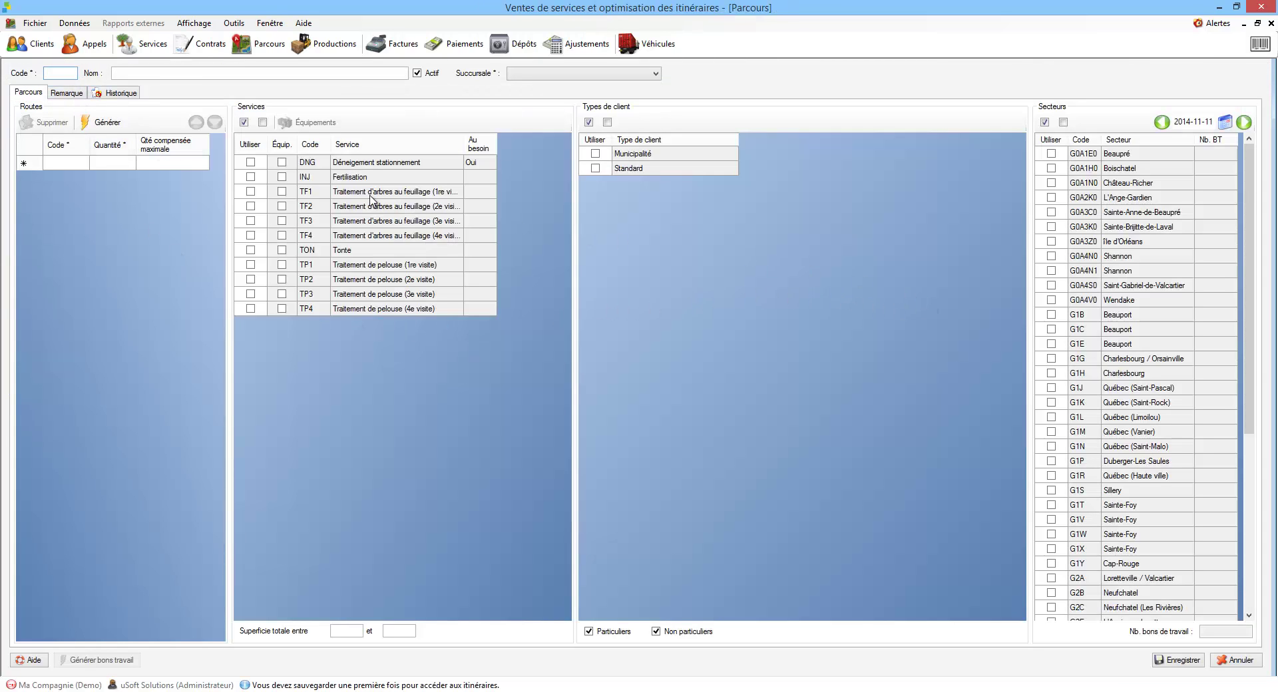
{"action": "left_click", "coordinate": [251, 265]}
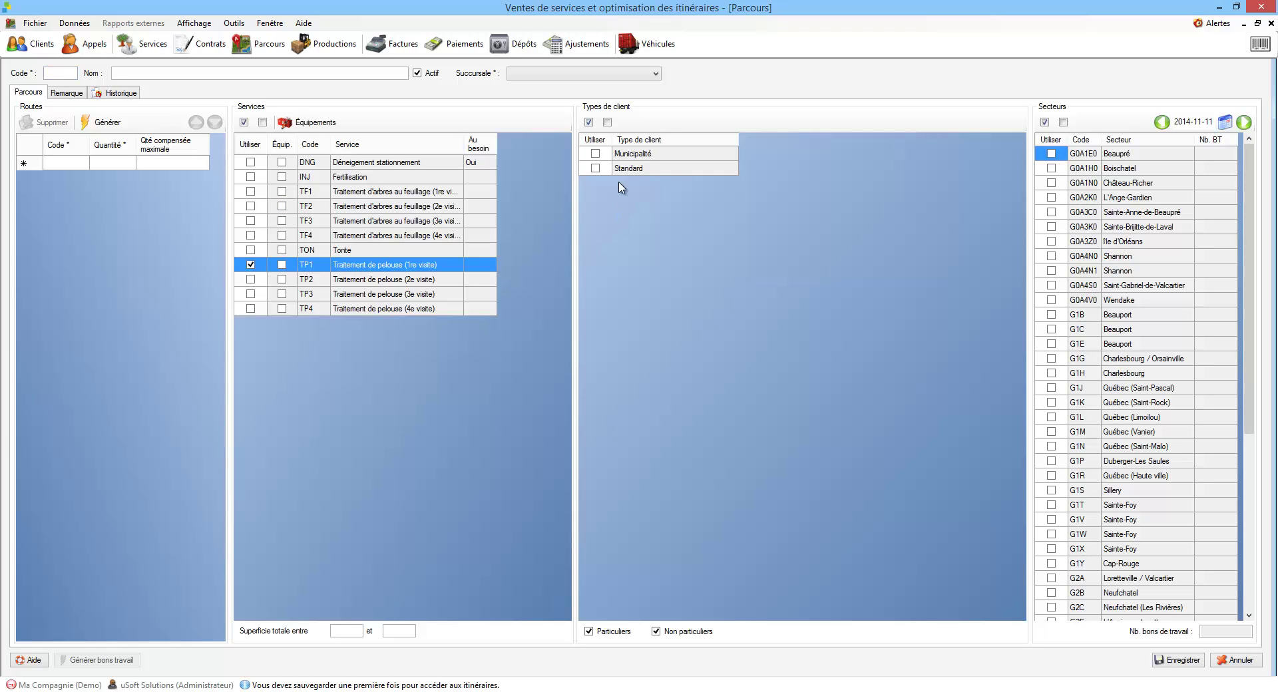
- Include all client types and all sectors in the parcours, and check the work-order counts per sector
{"action": "left_click", "coordinate": [589, 123]}
{"action": "left_click", "coordinate": [641, 157]}
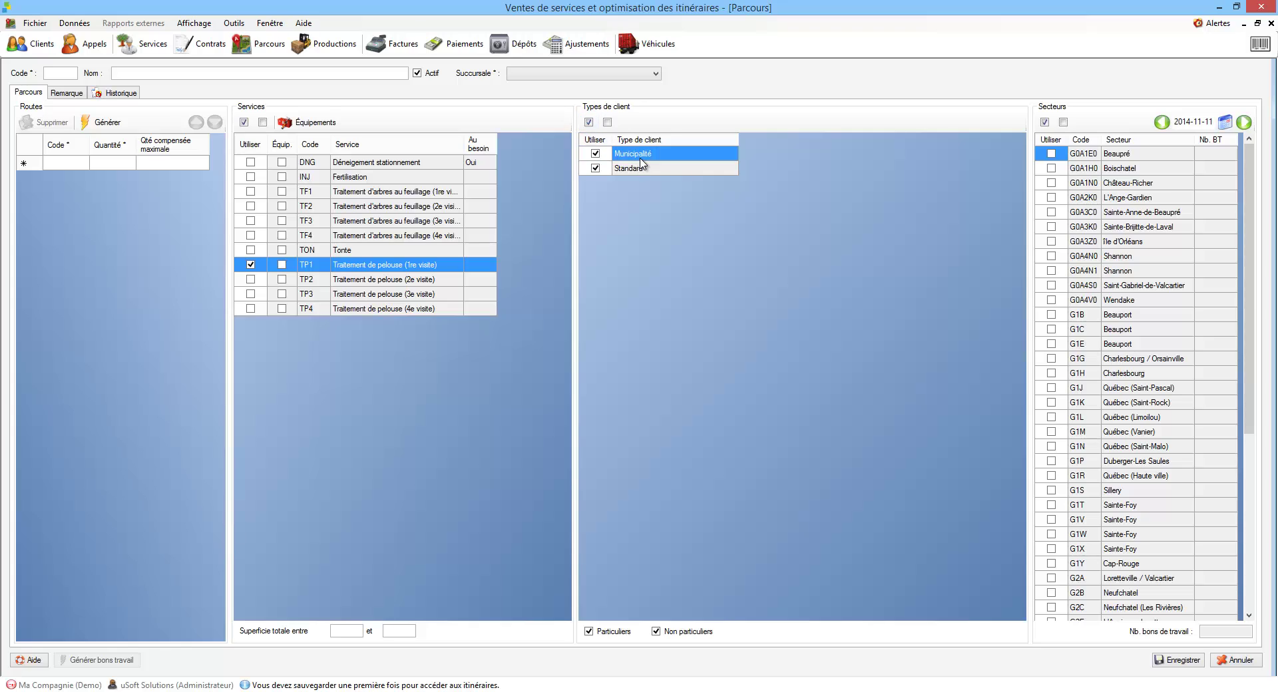
{"action": "left_click", "coordinate": [1045, 123]}
{"action": "left_click_drag", "start_coordinate": [1255, 306], "coordinate": [1260, 526]}
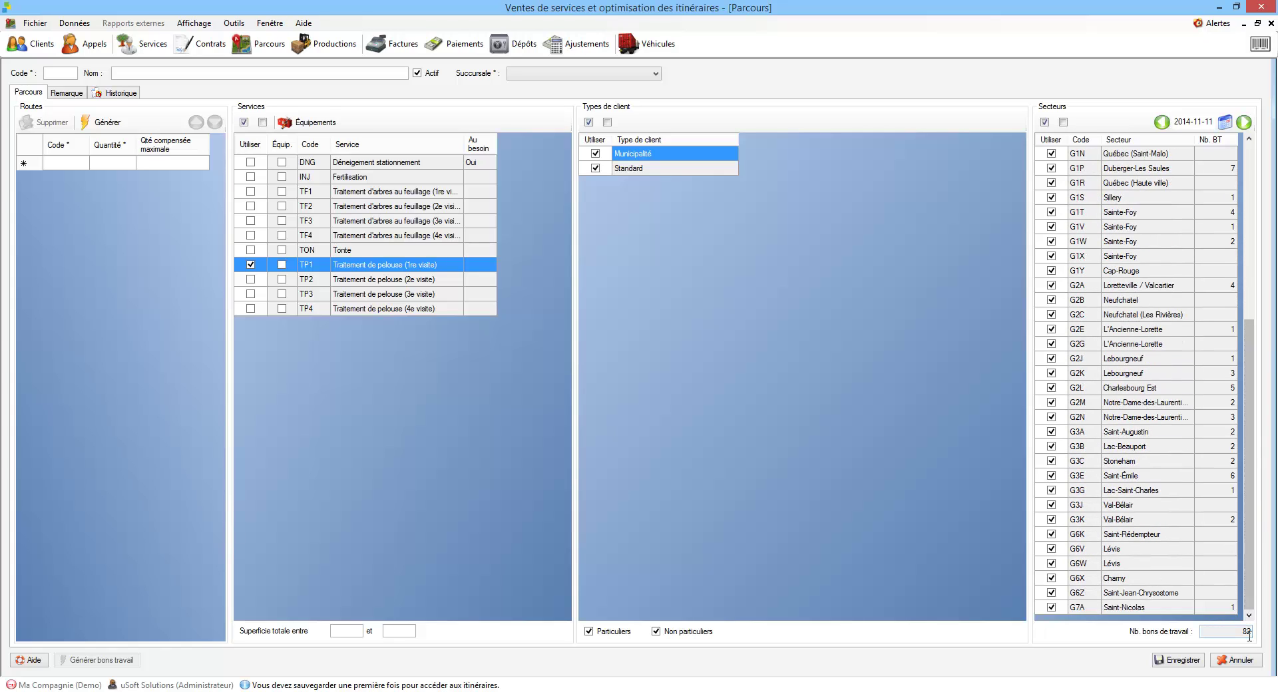
{"action": "left_click_drag", "start_coordinate": [1252, 612], "coordinate": [1260, 400]}
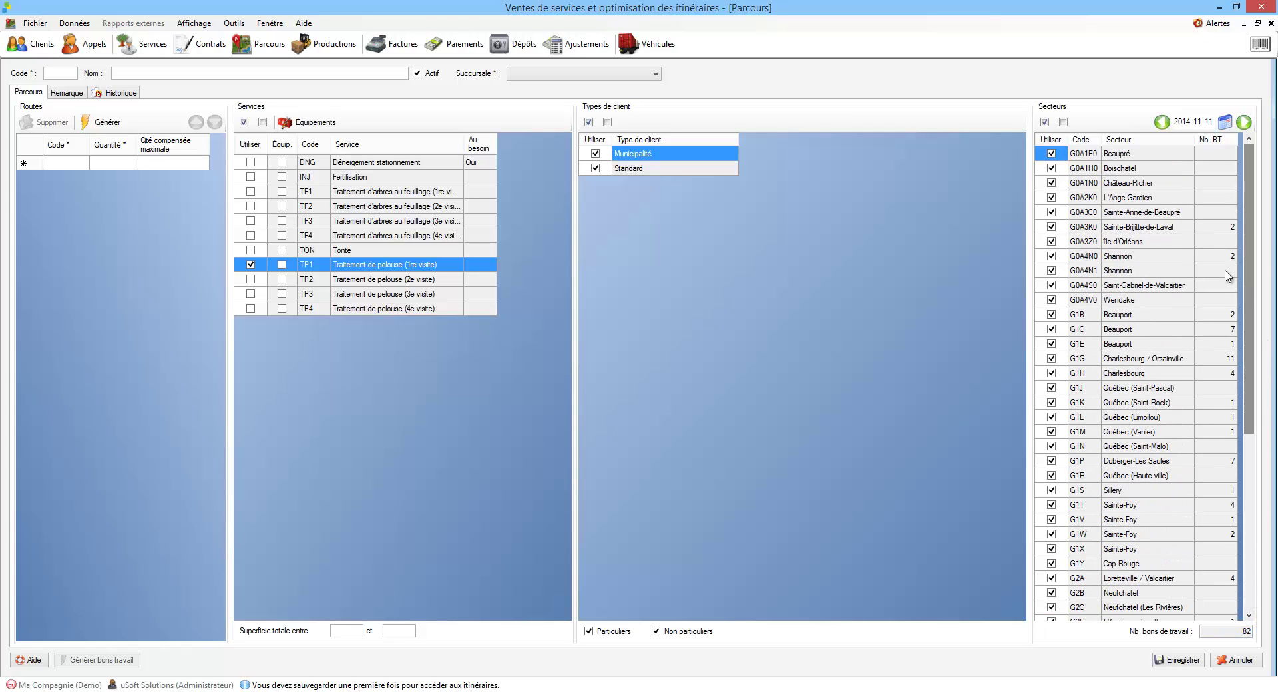
- Add route A with a quantity of 100 to the parcours
{"action": "left_click", "coordinate": [65, 163]}
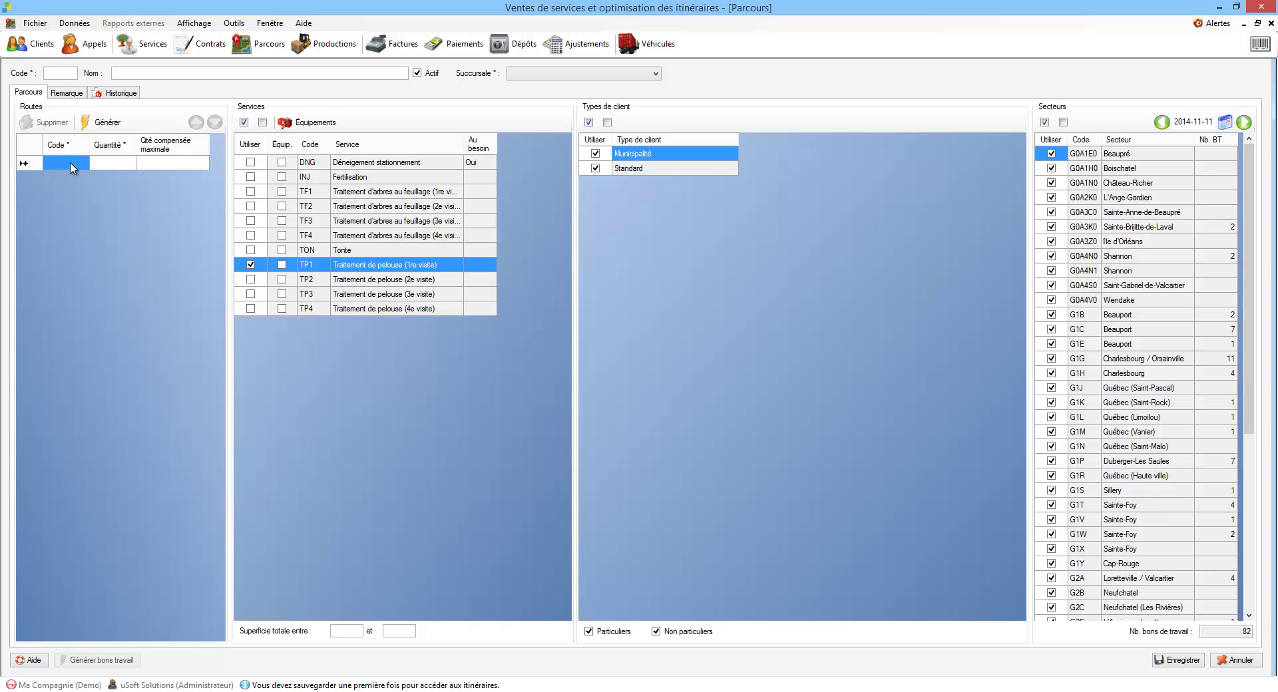
{"action": "type", "text": "A"}
{"action": "left_click", "coordinate": [120, 163]}
{"action": "type", "text": "100"}
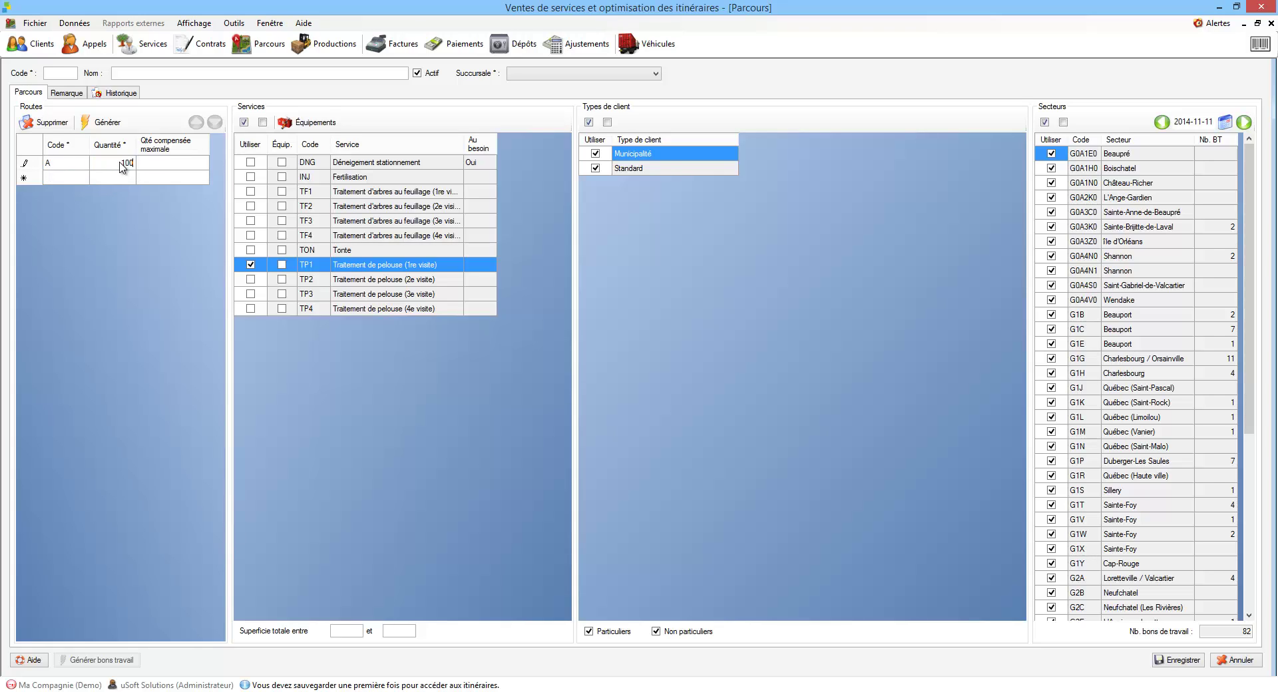
{"action": "key", "text": "Return"}
- Identify the parcours as TP1, "Traitement de pelouse (1re visite)", assign it to Succursale de Québec, and save it
{"action": "left_click", "coordinate": [62, 72]}
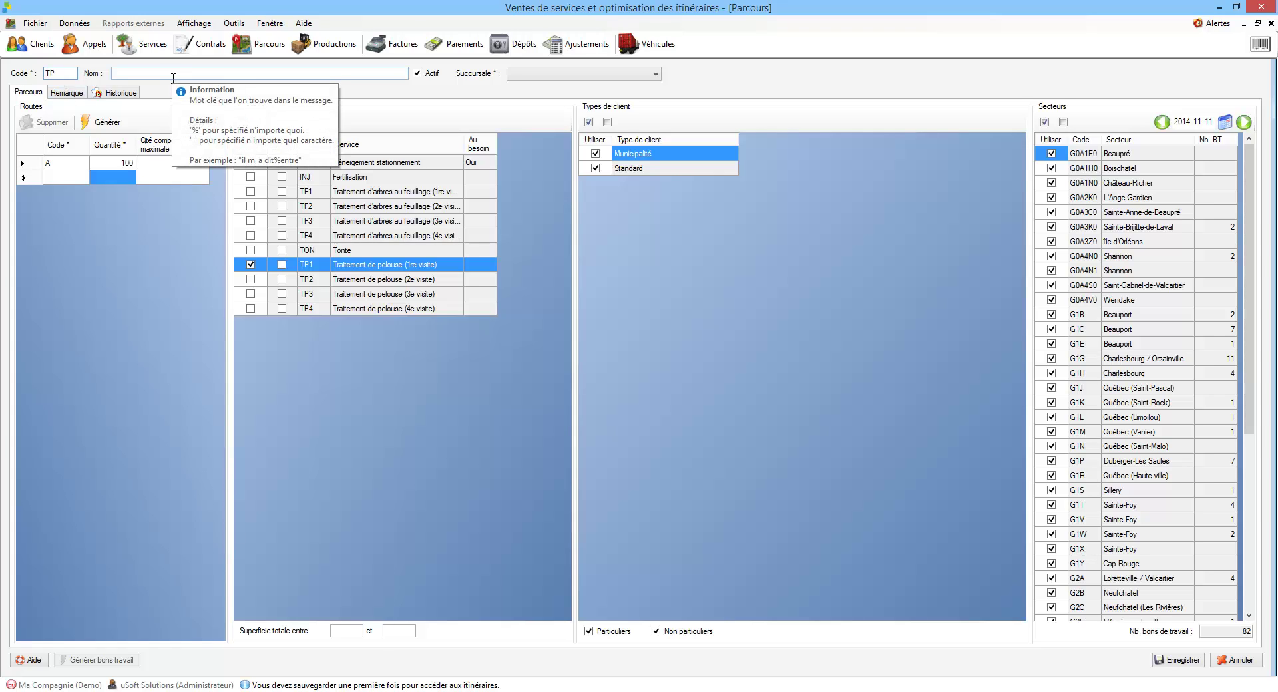
{"action": "key", "text": "Tab"}
{"action": "type", "text": "T"}
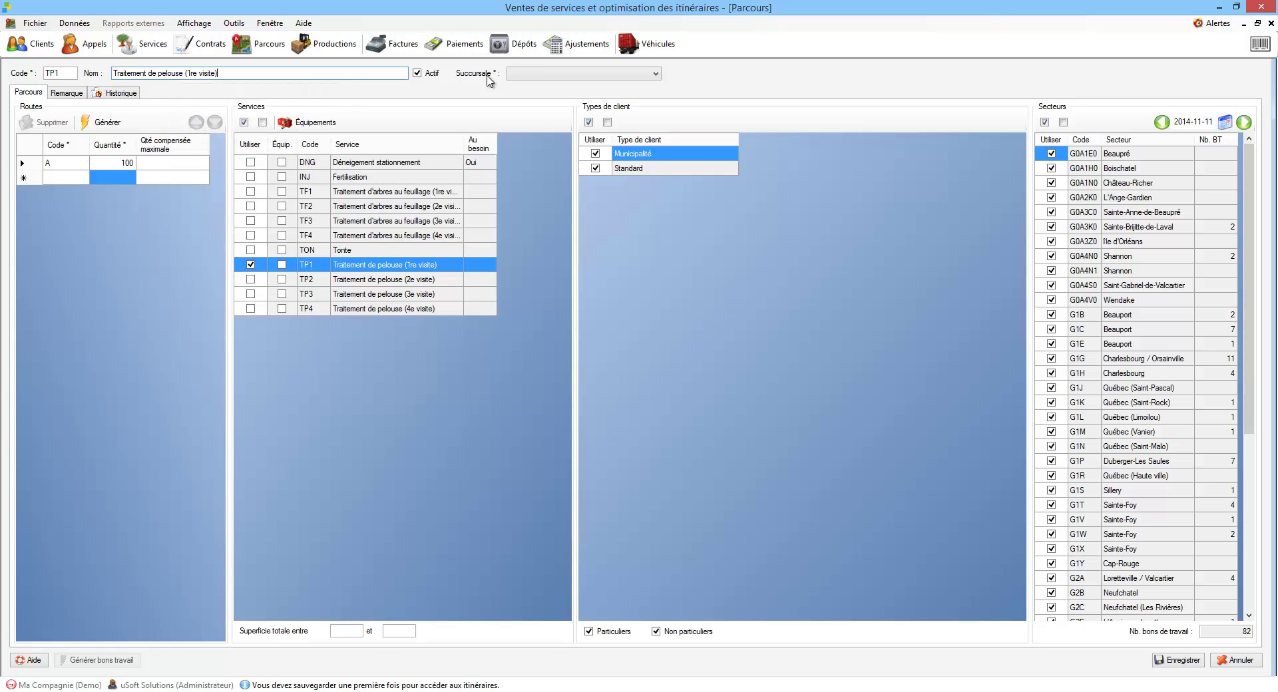
{"action": "left_click", "coordinate": [523, 74]}
{"action": "left_click", "coordinate": [536, 95]}
{"action": "left_click", "coordinate": [1179, 660]}
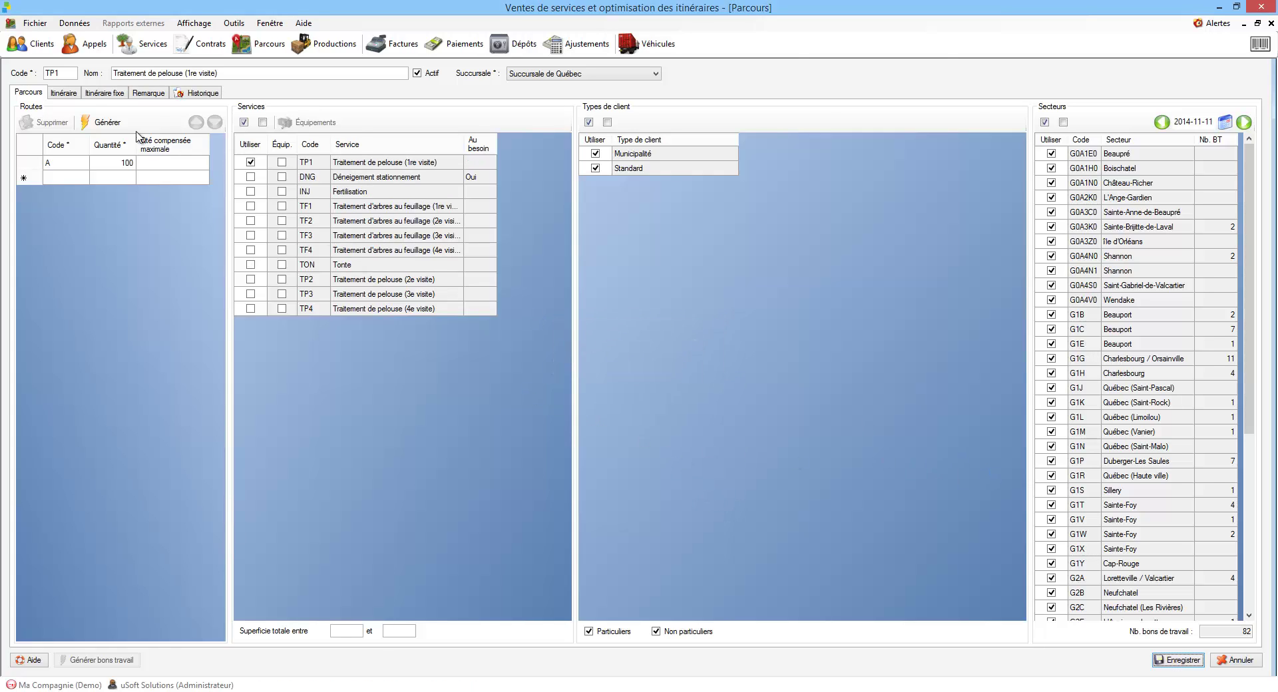
- Create a new itinerary for the TP1 parcours
{"action": "left_click", "coordinate": [66, 93]}
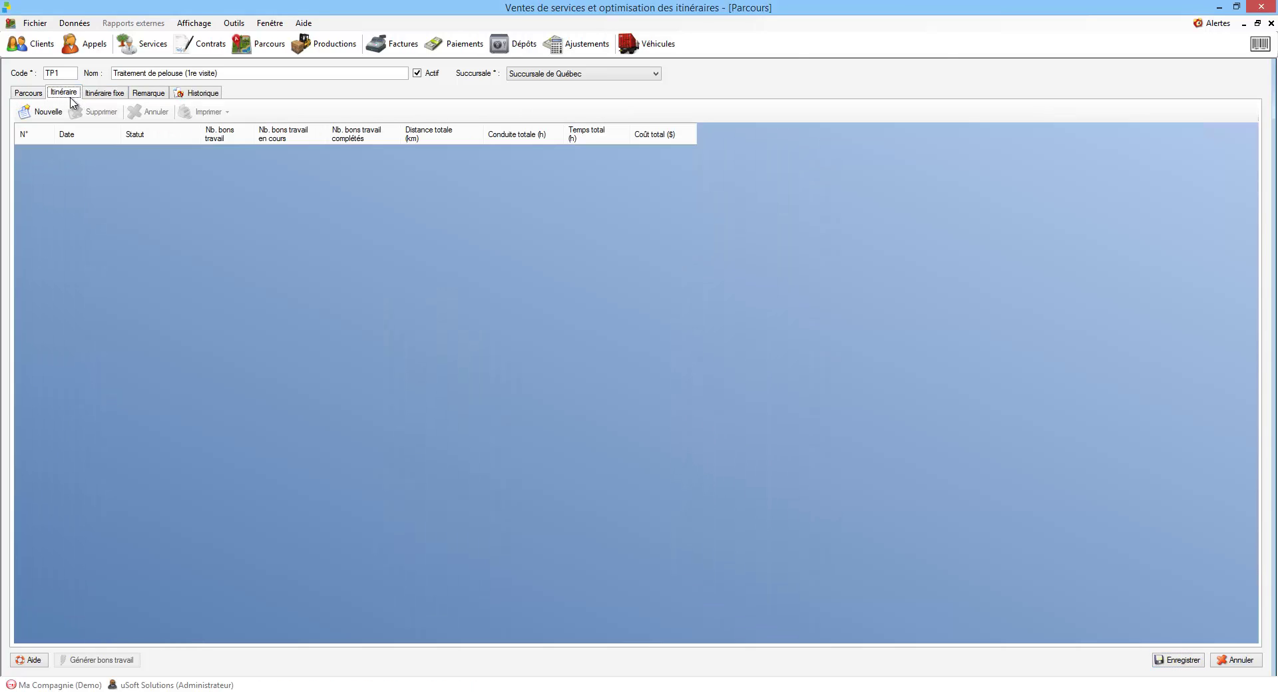
{"action": "left_click", "coordinate": [102, 93]}
{"action": "left_click", "coordinate": [72, 96]}
{"action": "left_click", "coordinate": [43, 116]}
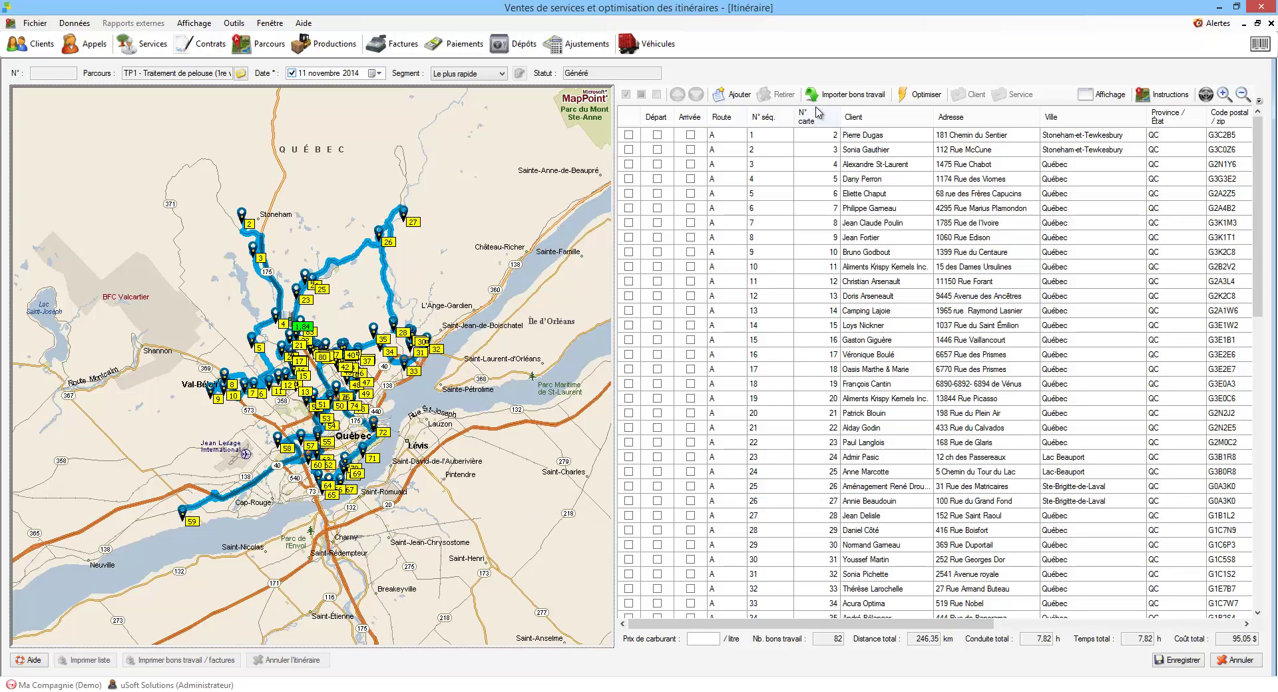
- Set stop 58 in Saint-Augustin-de-Desmaures as the itinerary's departure and stop 26 in Ste-Brigitte-de-Laval as its arrival
{"action": "left_click_drag", "start_coordinate": [1258, 180], "coordinate": [1221, 400]}
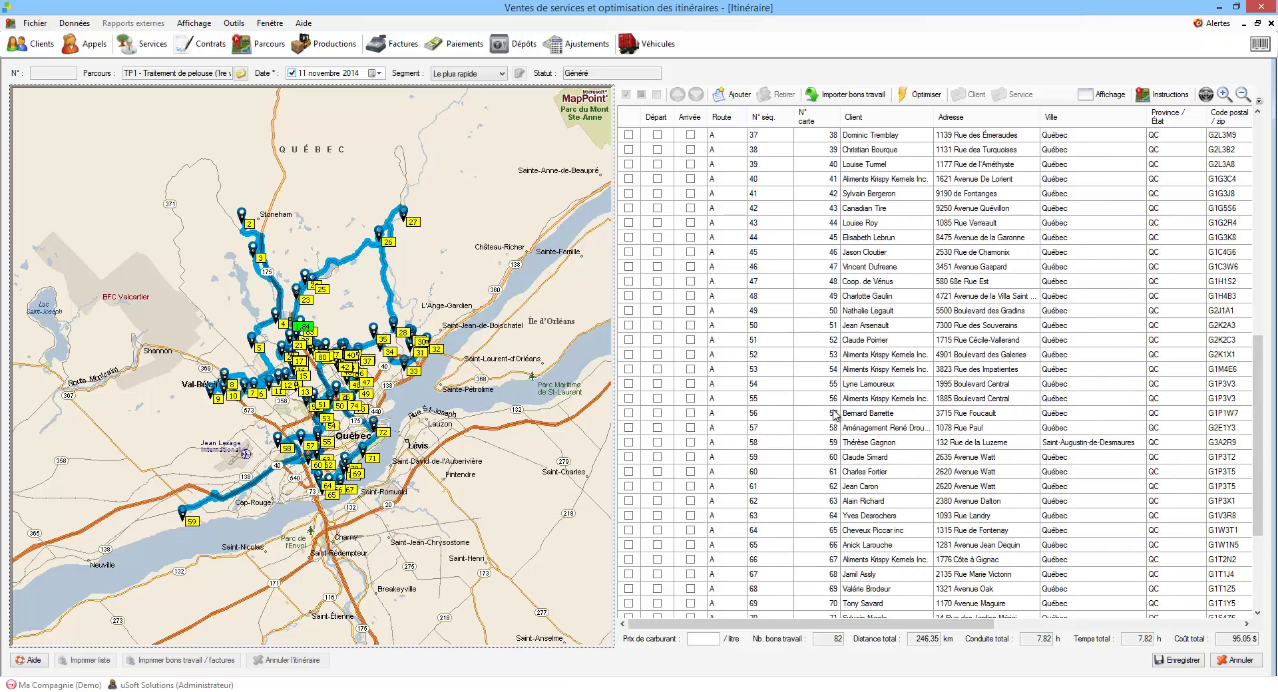
{"action": "left_click", "coordinate": [656, 445]}
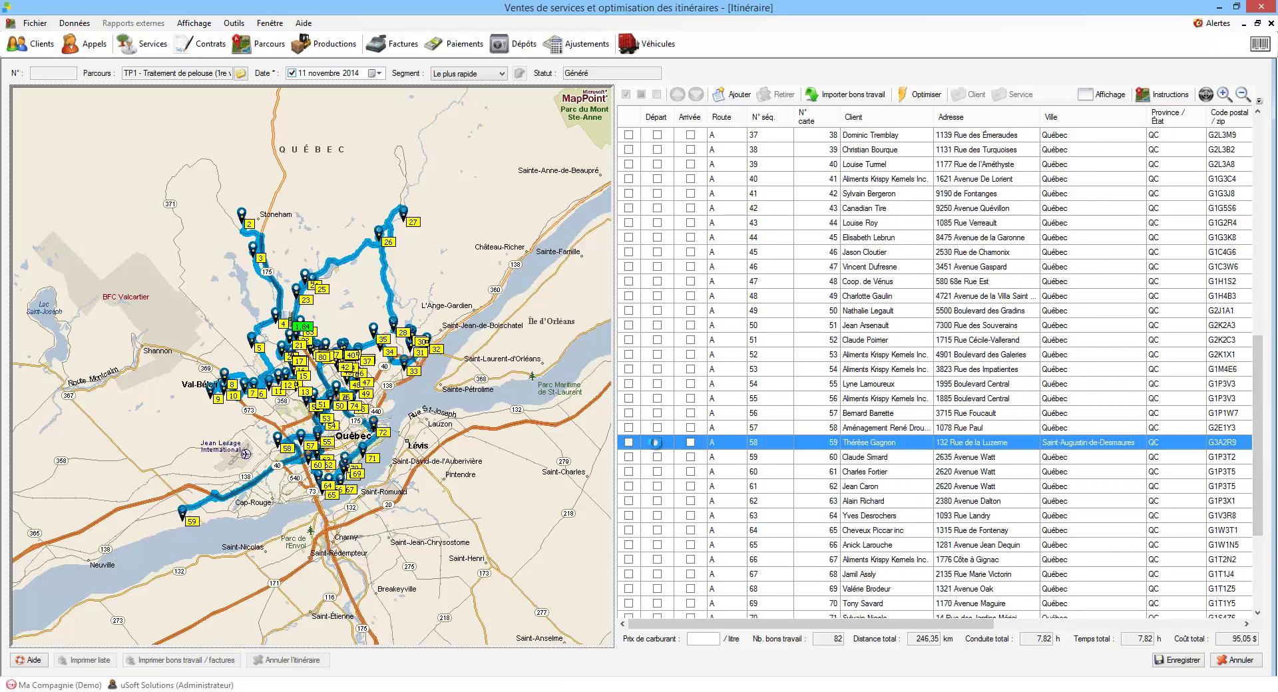
{"action": "left_click", "coordinate": [658, 444]}
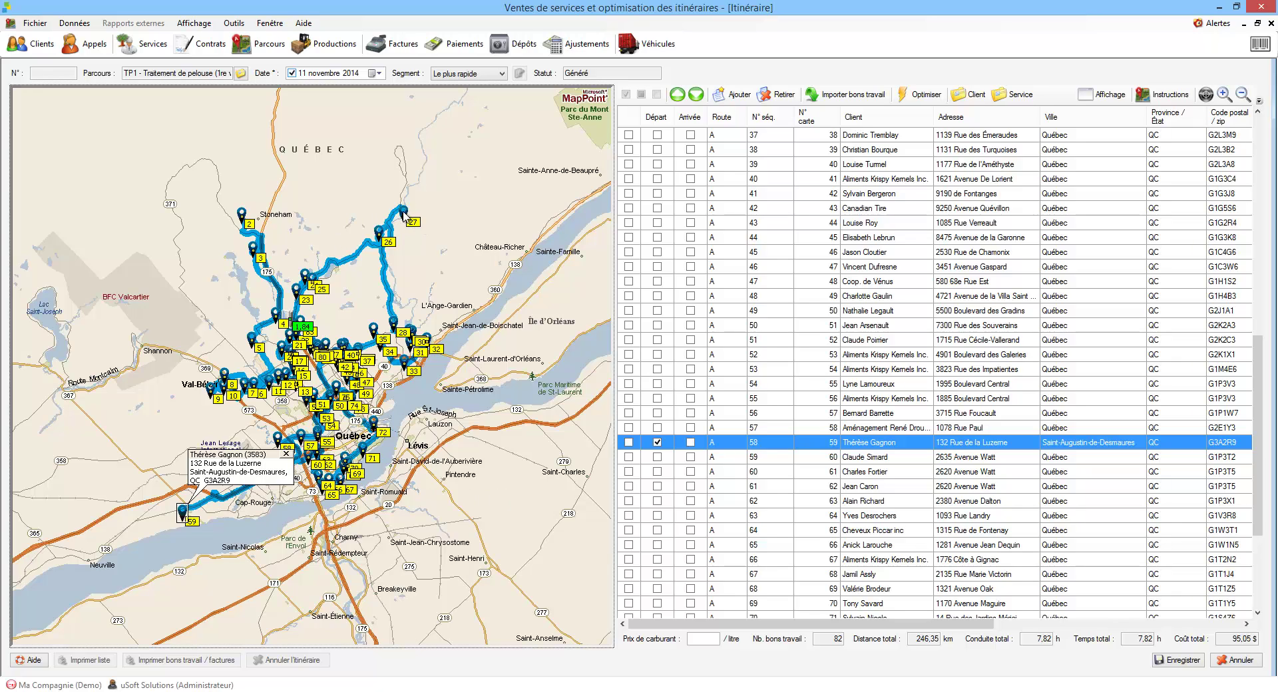
{"action": "left_click_drag", "start_coordinate": [1261, 427], "coordinate": [1269, 302]}
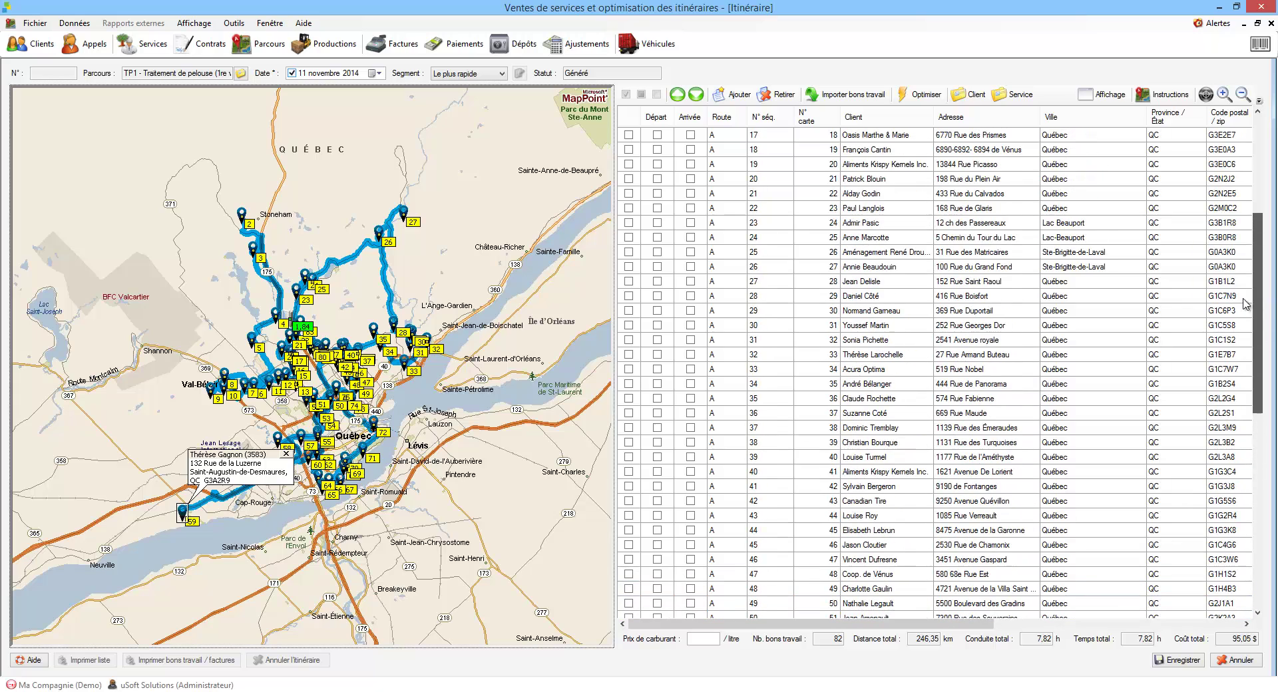
{"action": "left_click", "coordinate": [691, 266]}
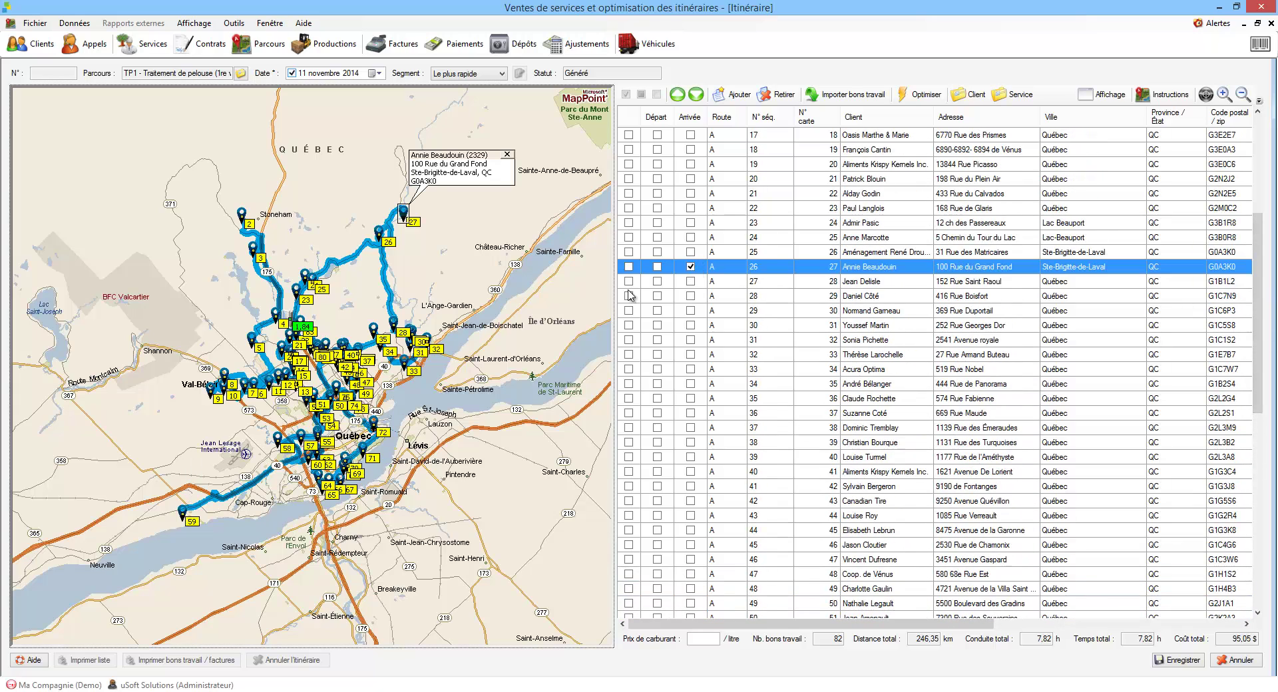
- Optimise the itinerary's stop order and save the itinerary
{"action": "left_click", "coordinate": [921, 95]}
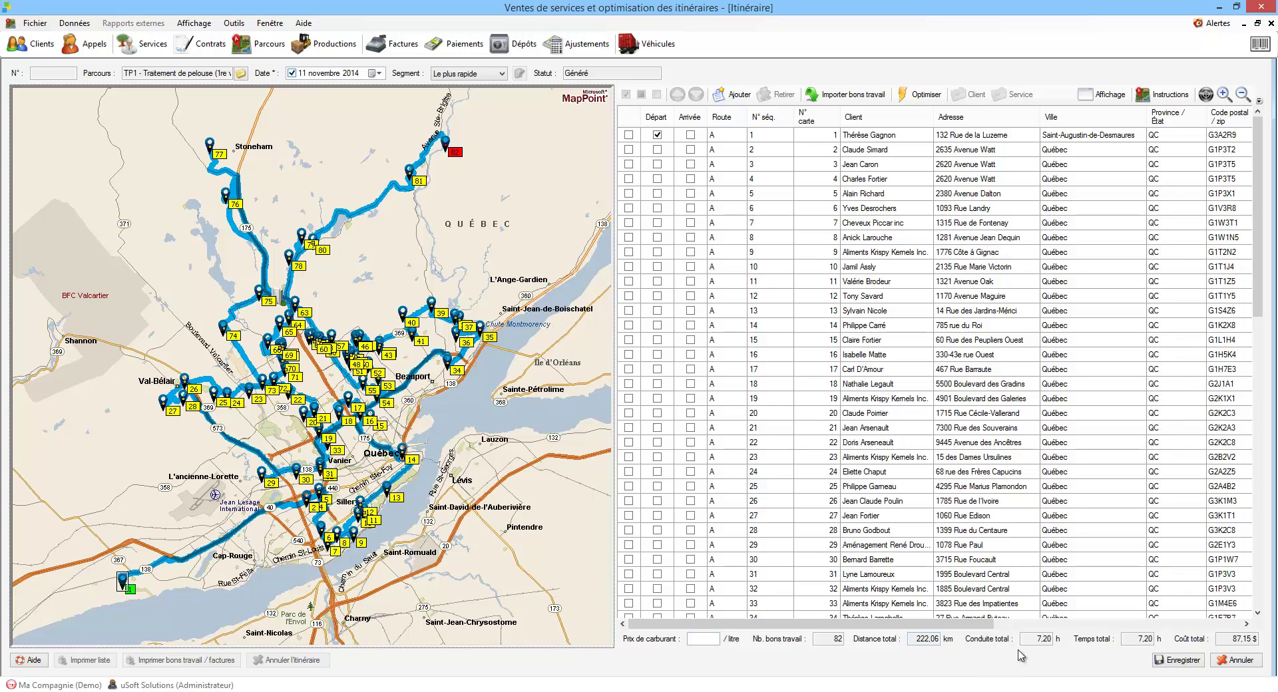
{"action": "left_click", "coordinate": [1166, 657]}
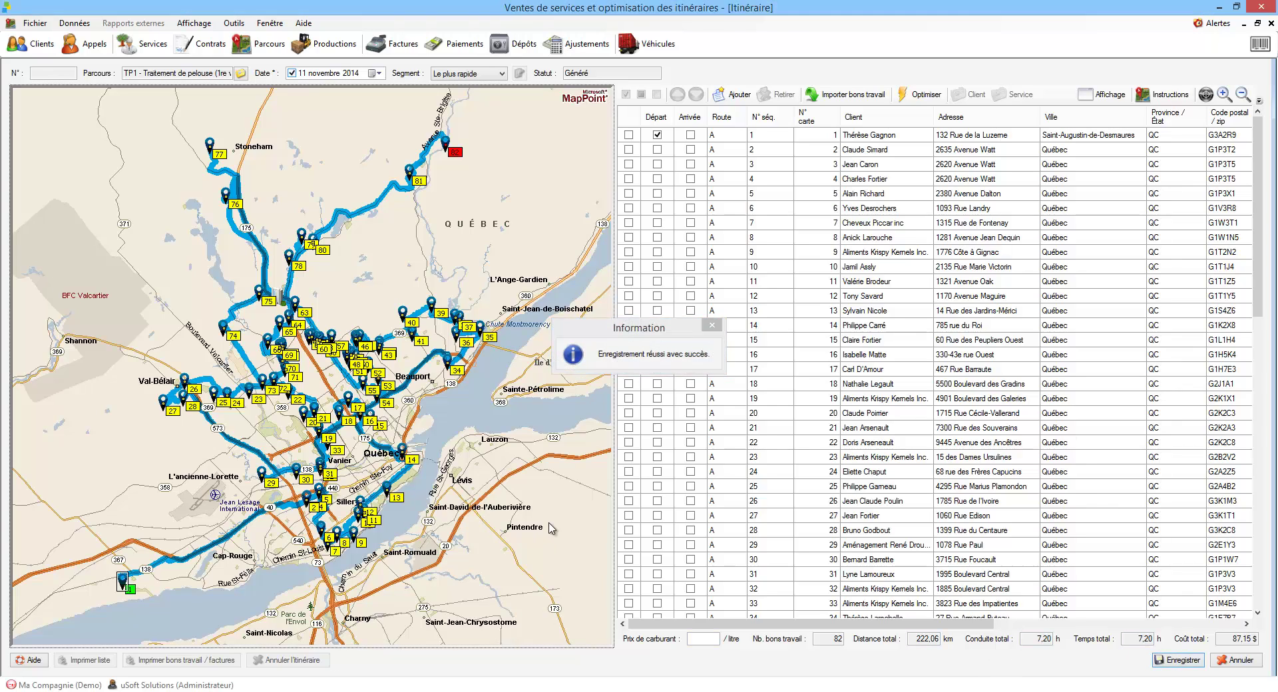
{"action": "key", "text": "Return"}
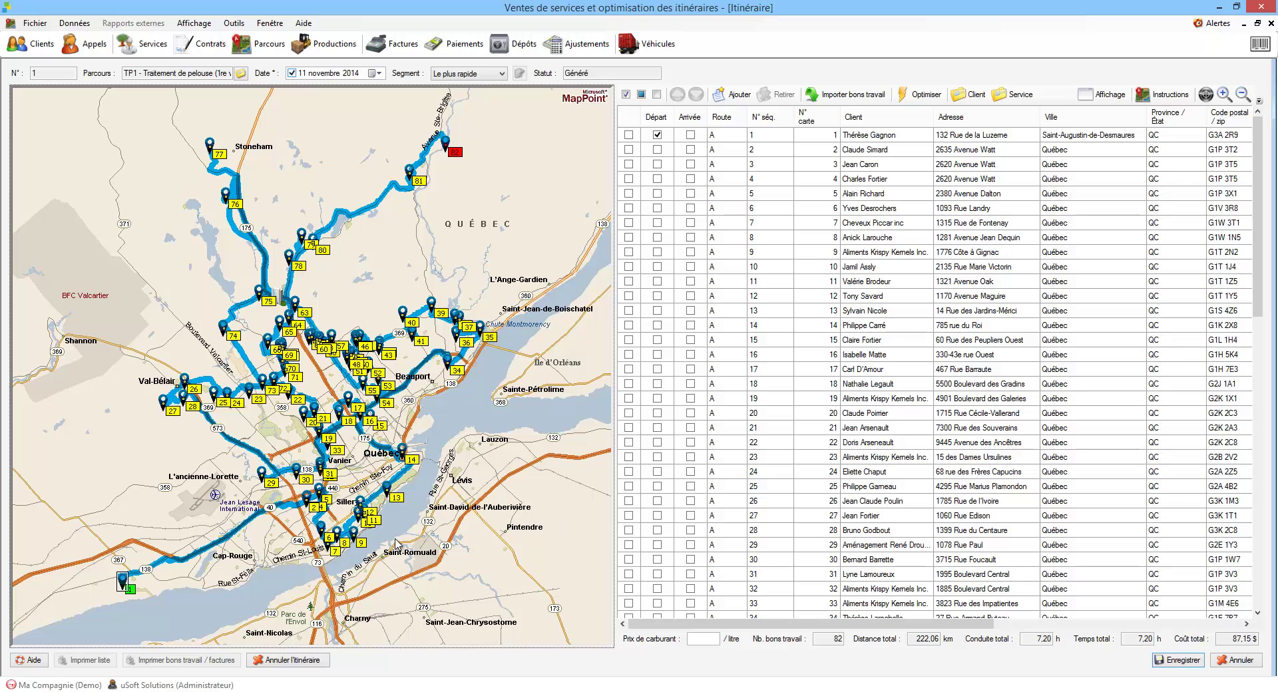
- Select all the work orders in the saved itinerary
{"action": "left_click", "coordinate": [626, 95]}
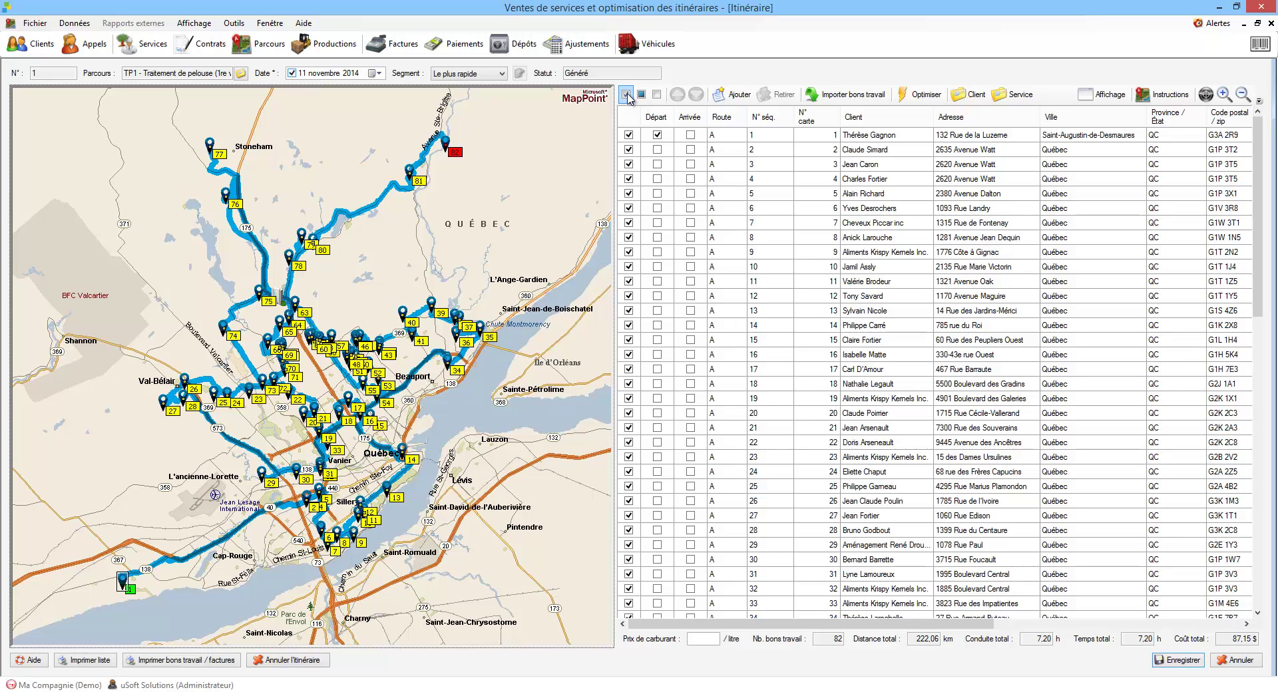